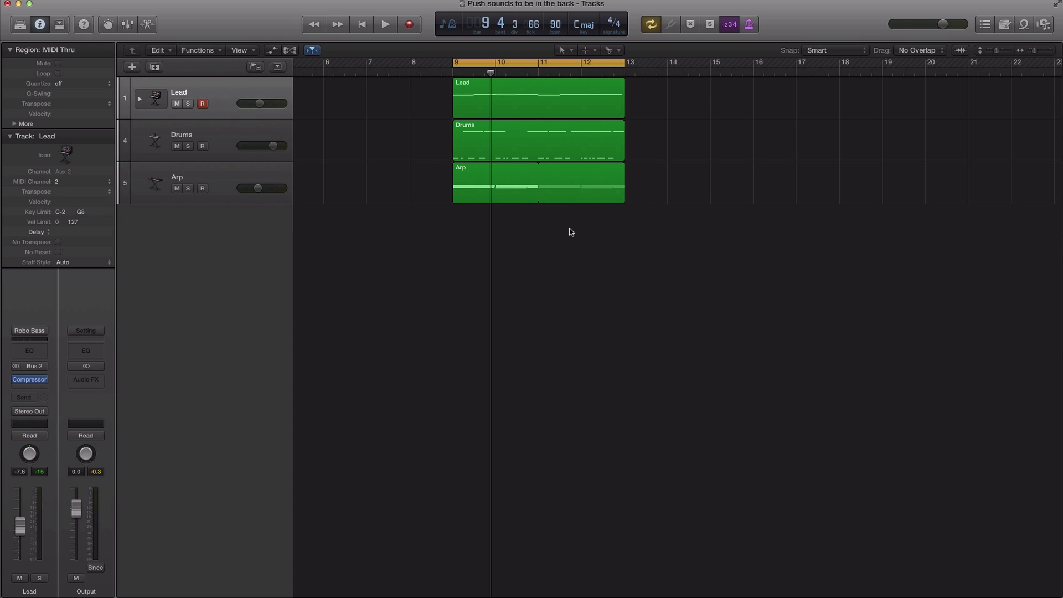
# Play back the looped section to audition the Lead, Drums and Arp parts together
pyautogui.press('space')
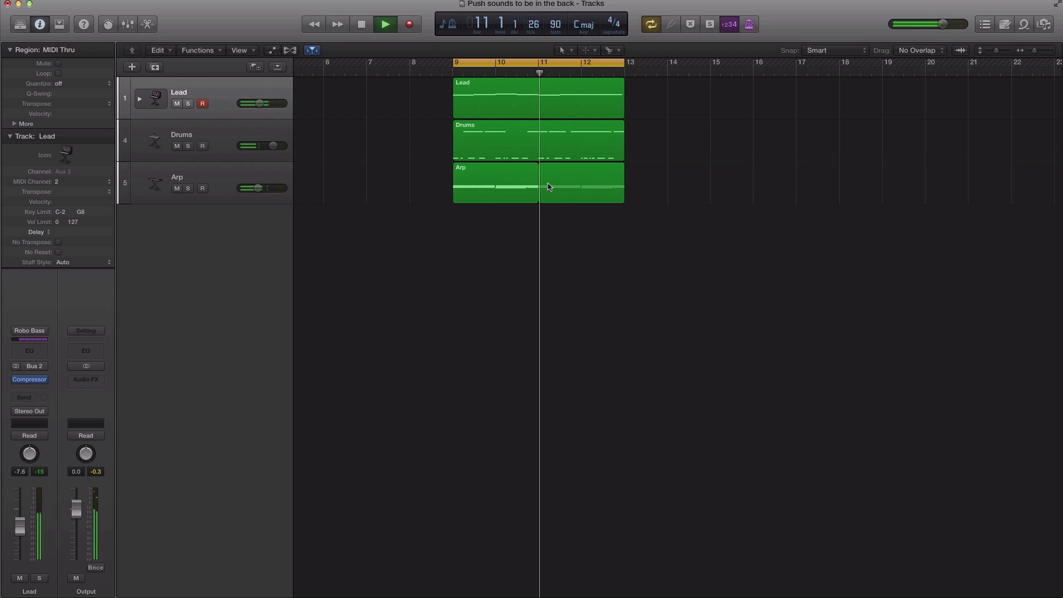
pyautogui.press('space')
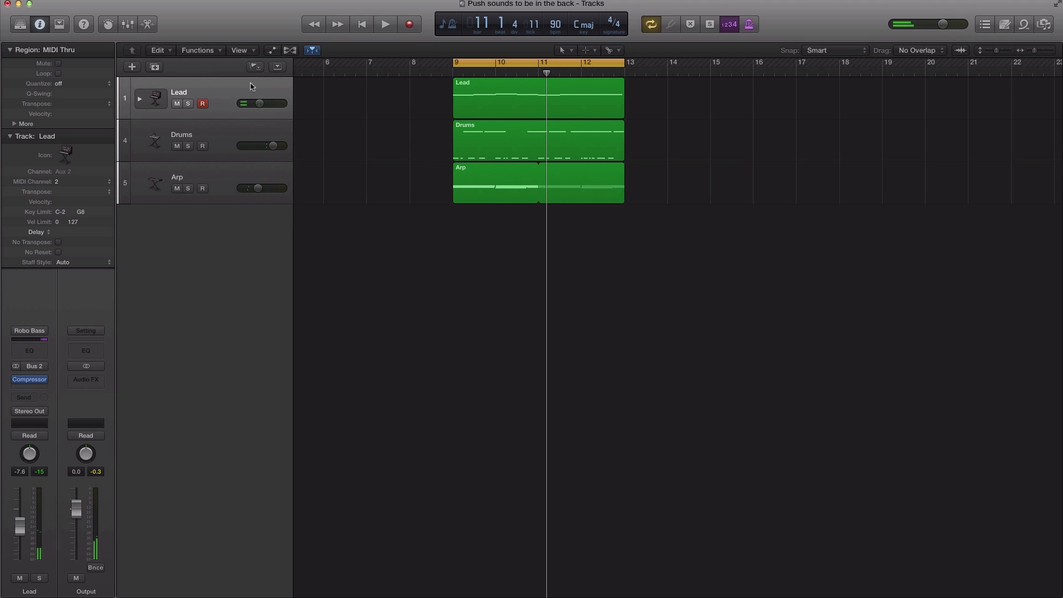
# Add a send to Bus 8 on the Lead channel and raise its send level
pyautogui.click(241, 92)
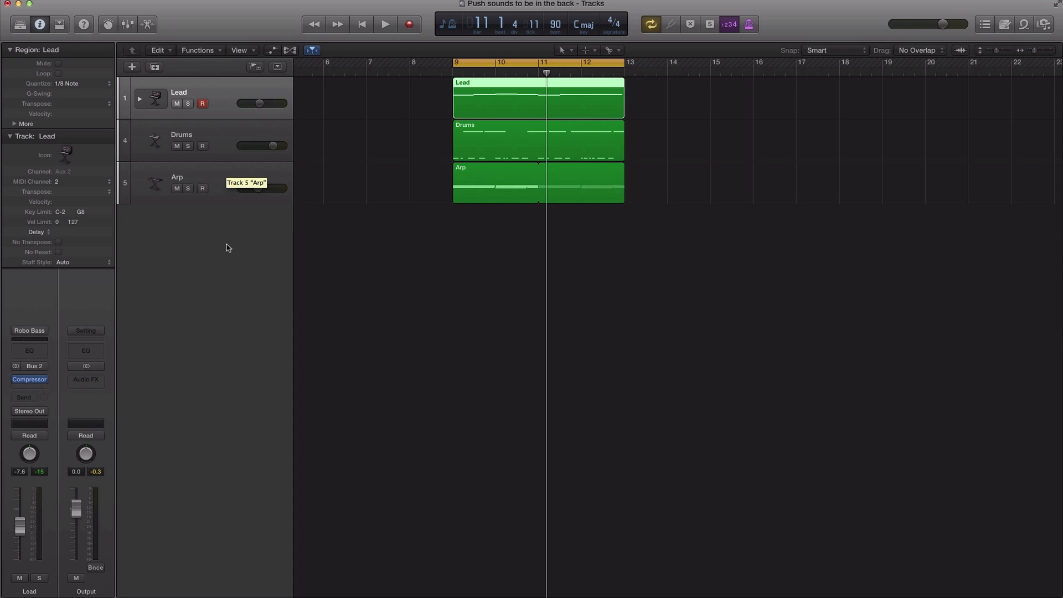
pyautogui.click(33, 398)
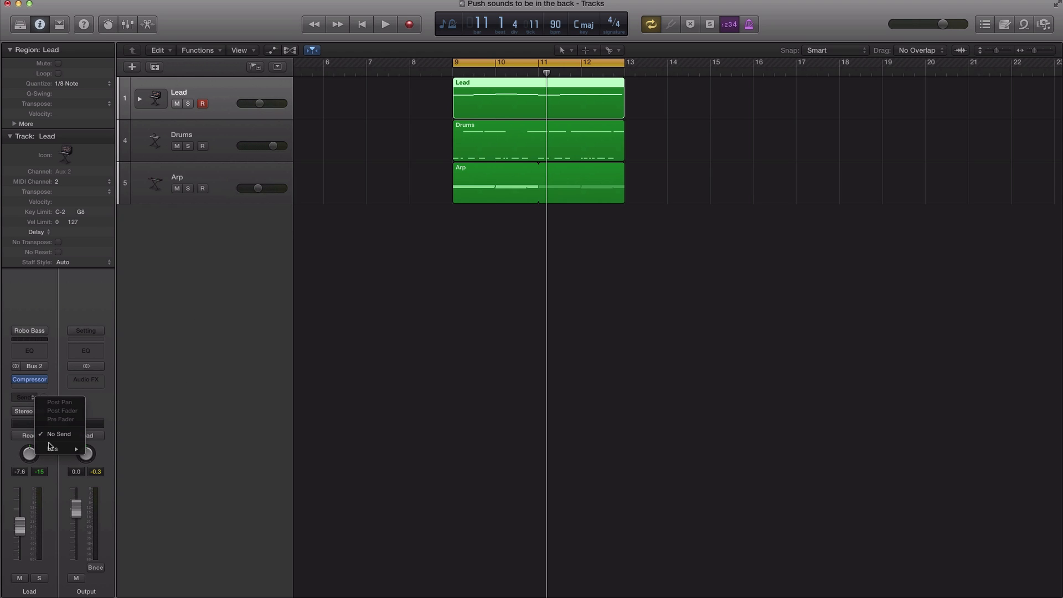
pyautogui.moveTo(53, 449)
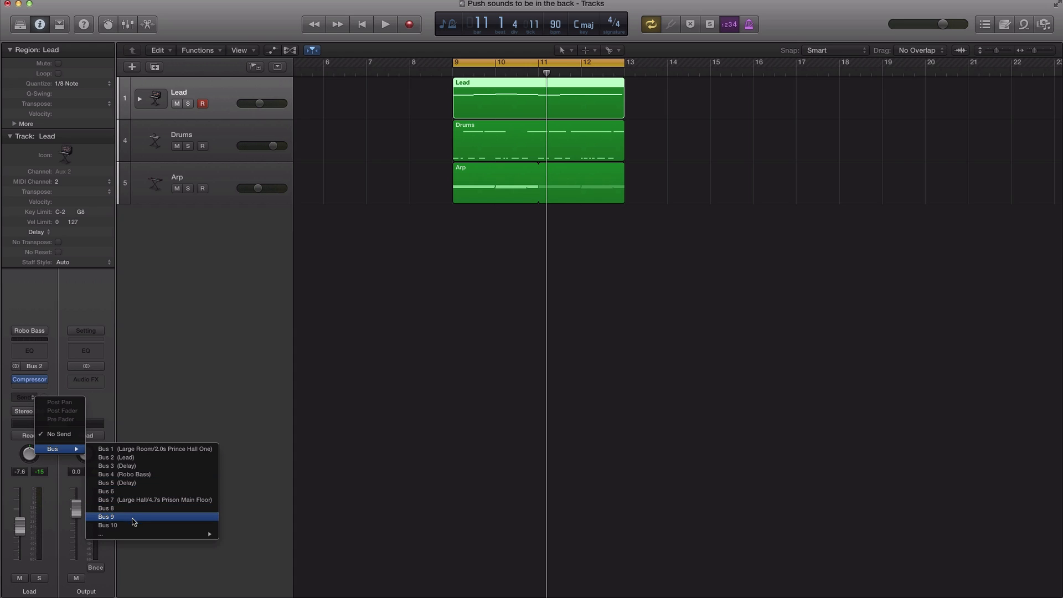
pyautogui.click(134, 509)
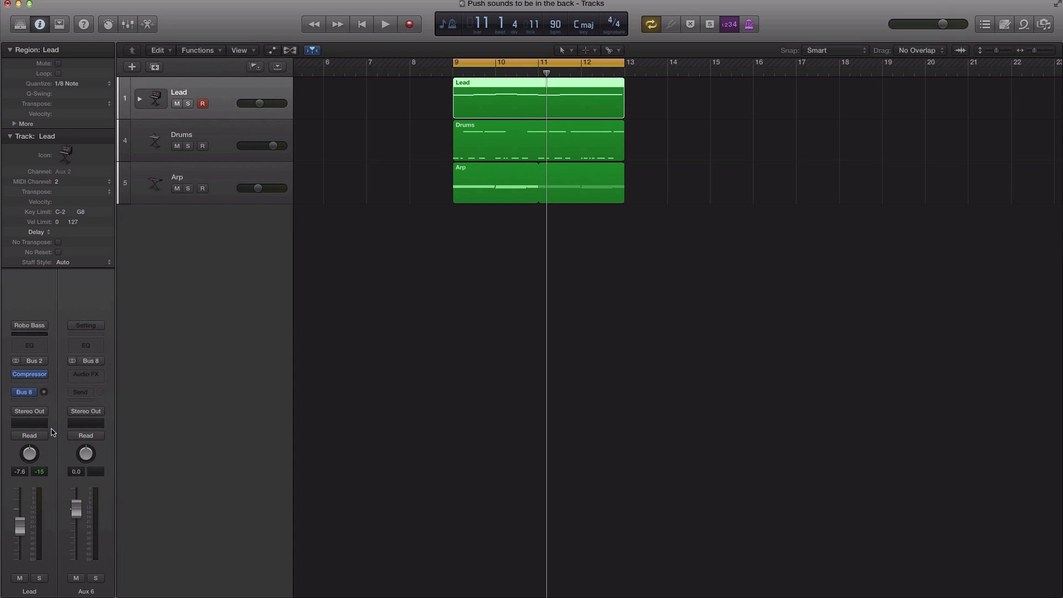
pyautogui.moveTo(43, 394); pyautogui.dragTo(45, 370)
# Insert the stereo Space Designer reverb on the Aux 6 channel and move its window clear of the channel strips
pyautogui.click(101, 375)
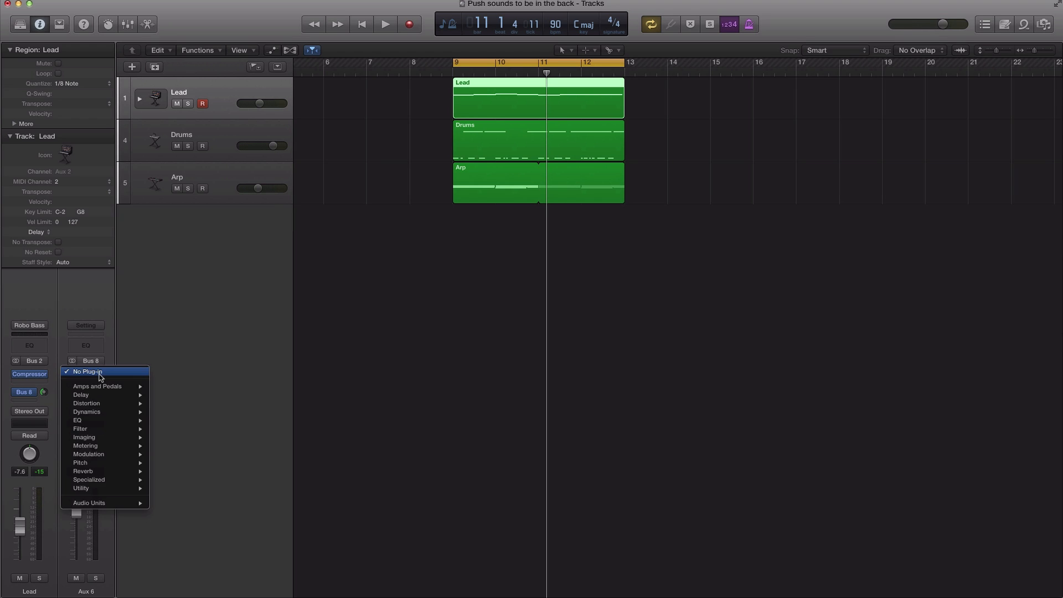
pyautogui.moveTo(148, 471)
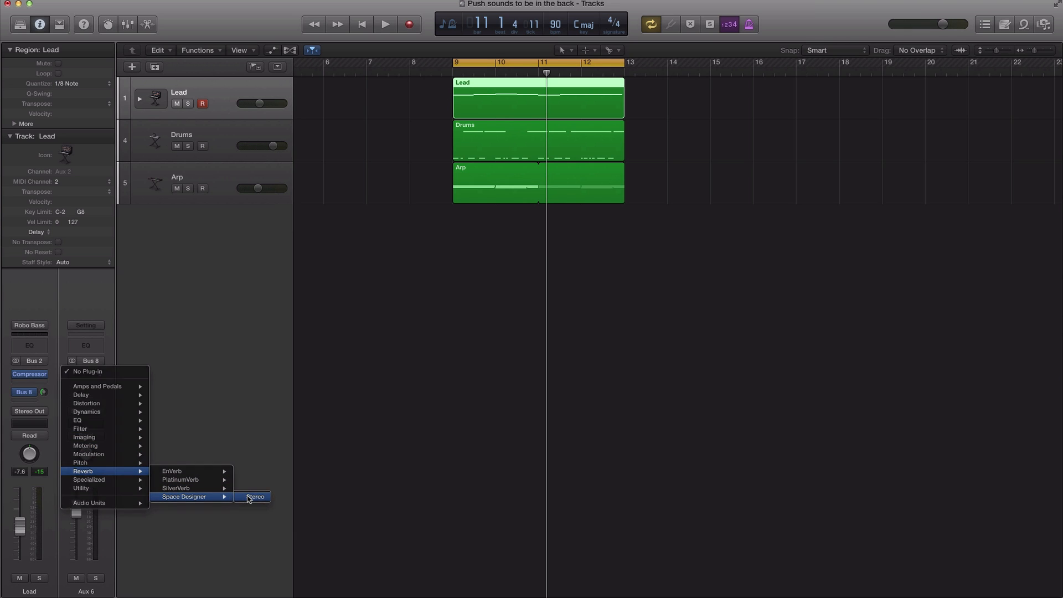
pyautogui.click(250, 497)
pyautogui.moveTo(270, 29); pyautogui.dragTo(562, 108)
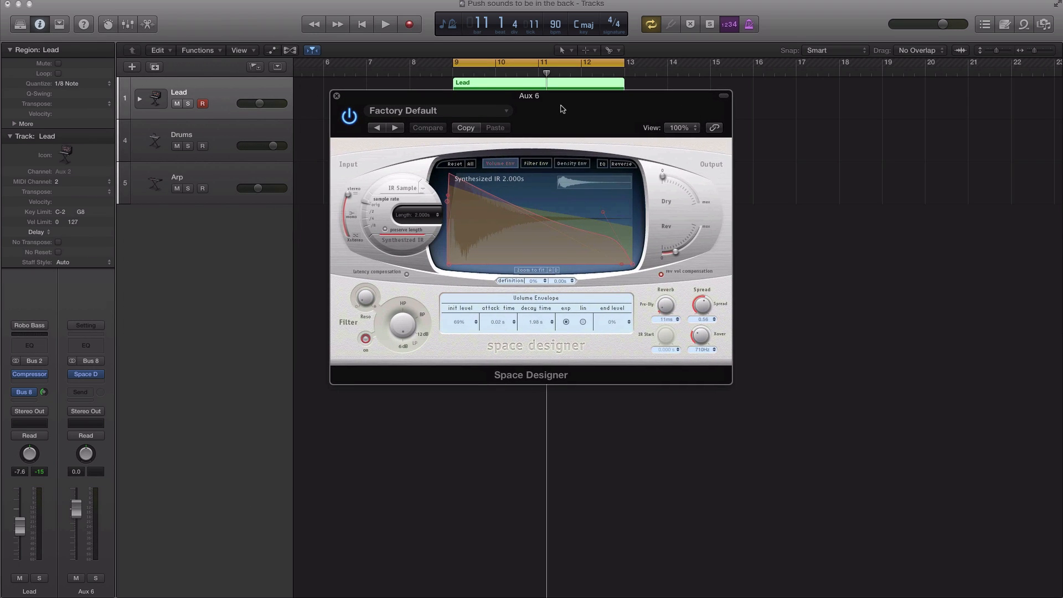
# Load the large hall preset 04.7s Prison Main Floor in Space Designer and audition it on the loop
pyautogui.click(505, 112)
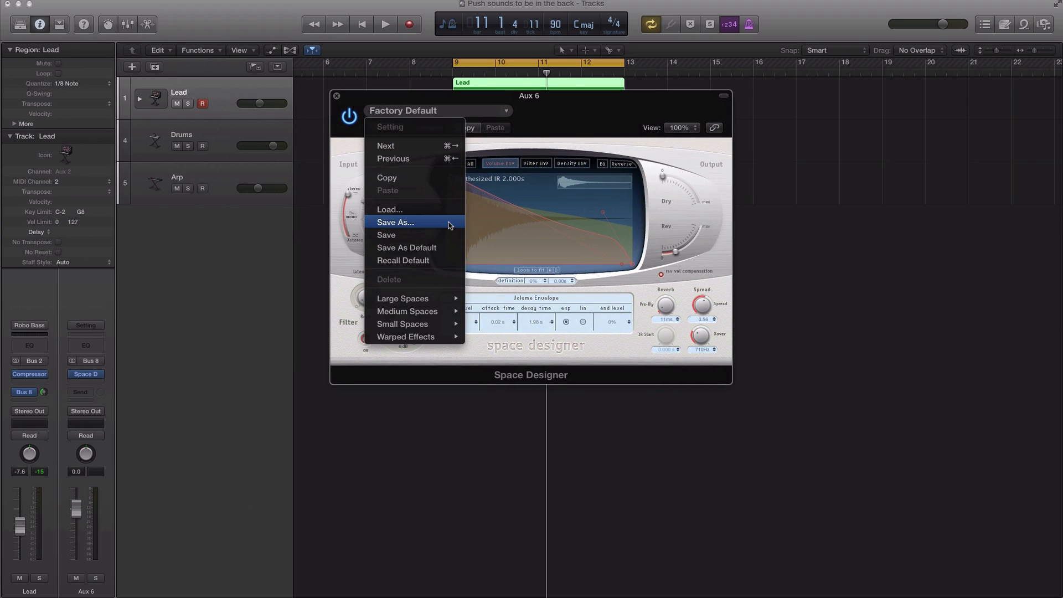
pyautogui.moveTo(440, 299)
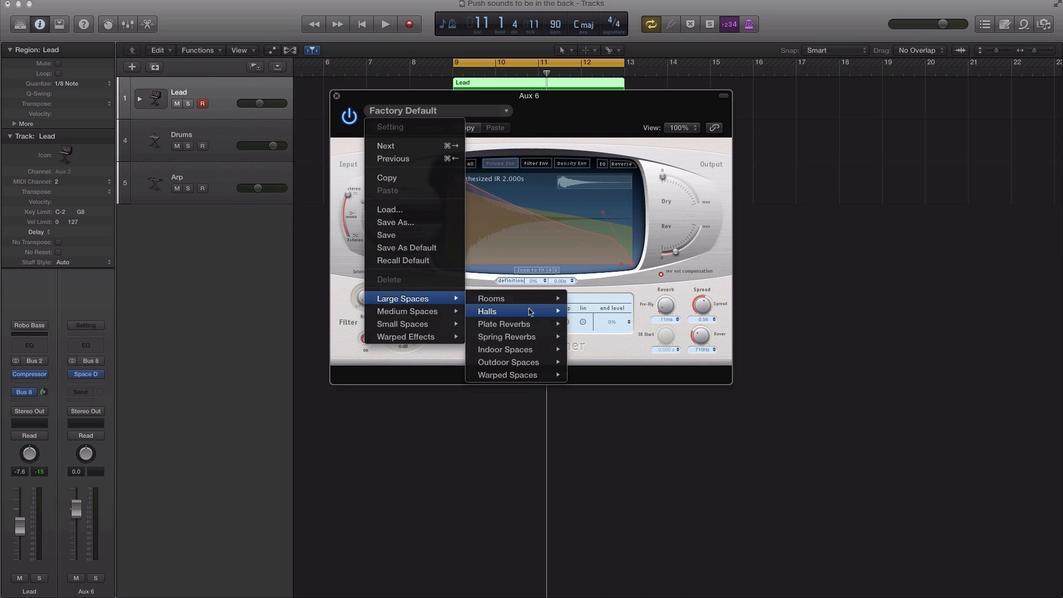
pyautogui.moveTo(535, 311)
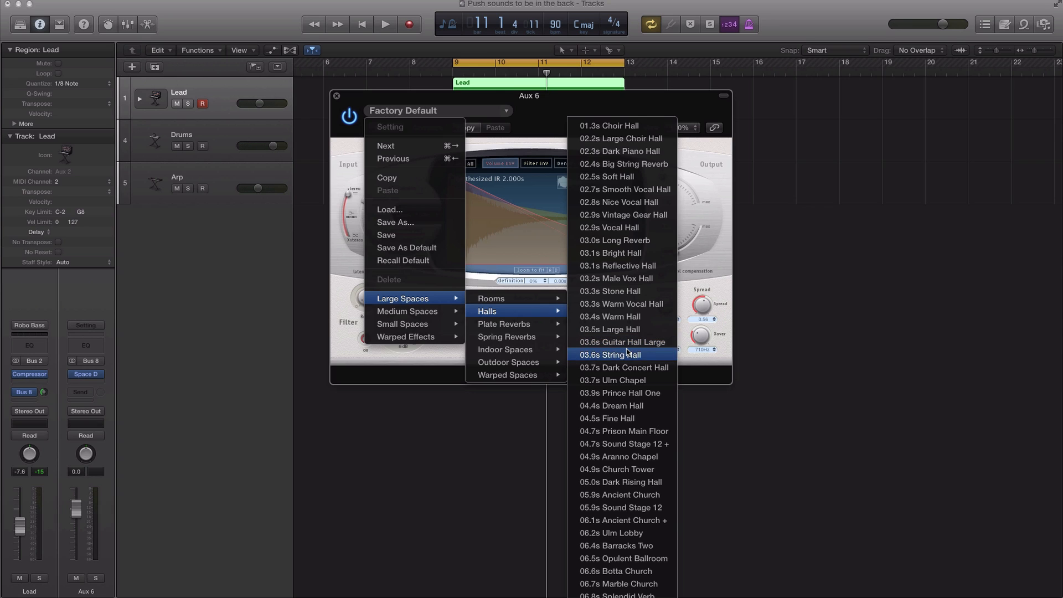
pyautogui.click(632, 436)
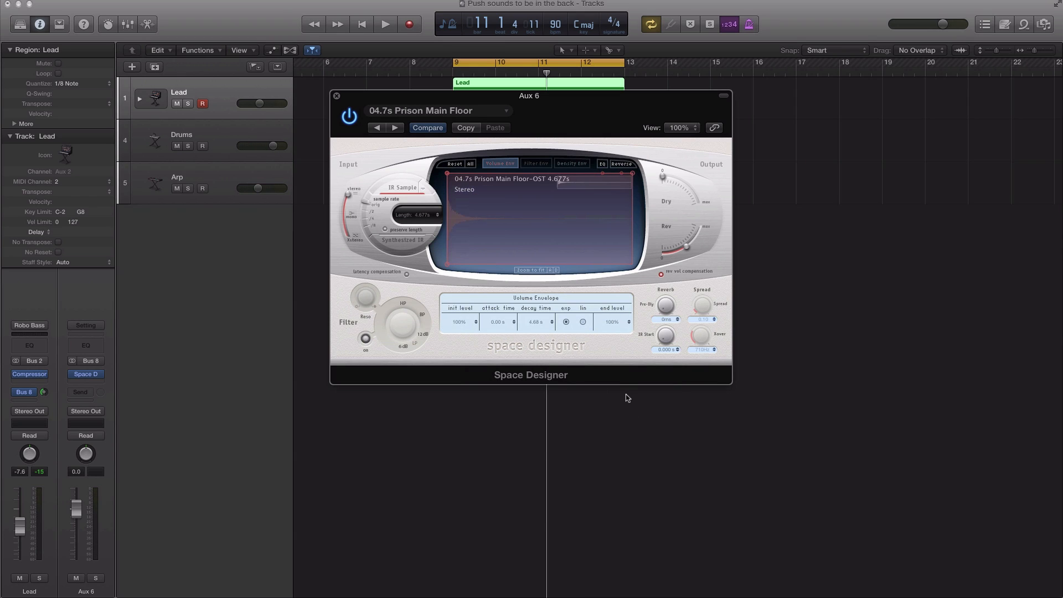
pyautogui.press('space')
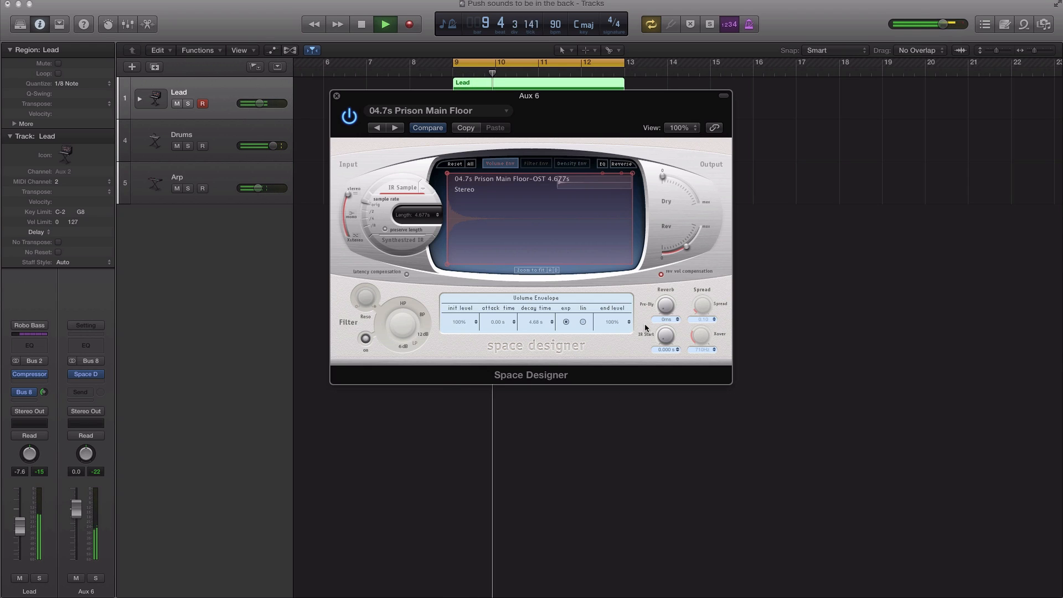
pyautogui.press('space')
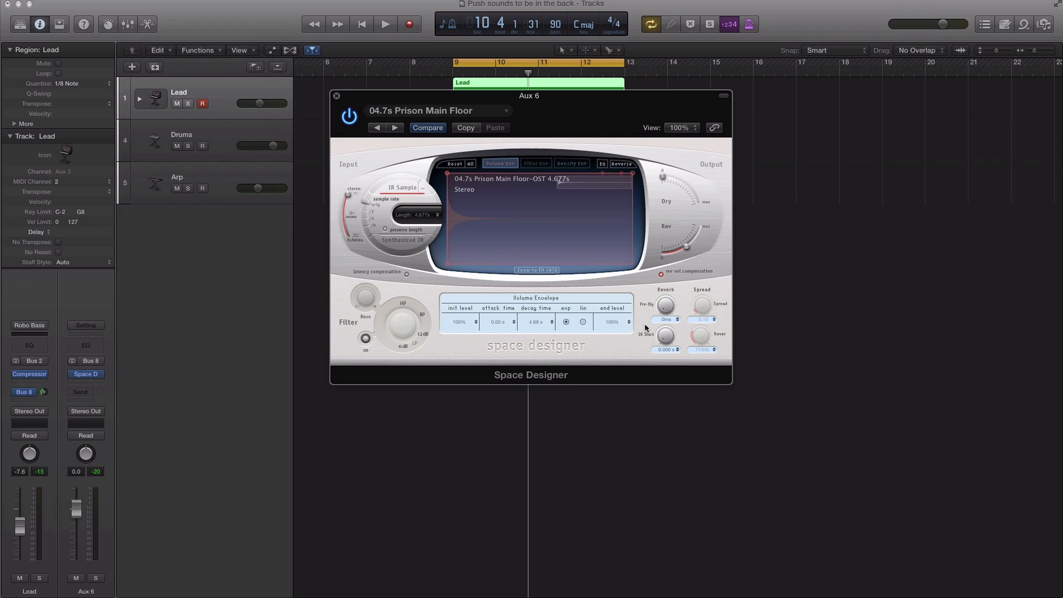
pyautogui.moveTo(24, 396)
pyautogui.click(29, 394)
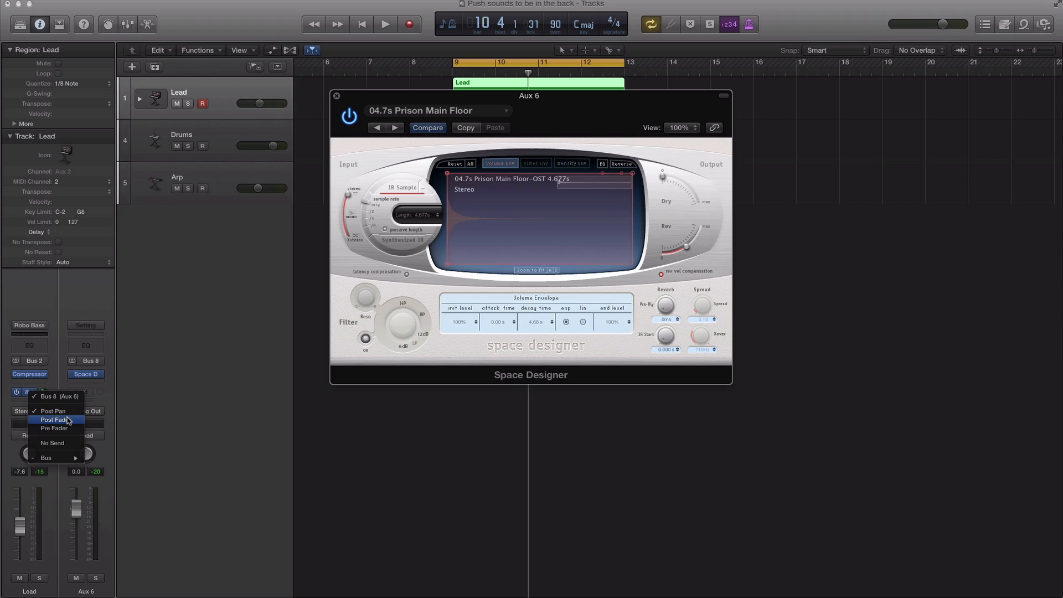
pyautogui.click(138, 410)
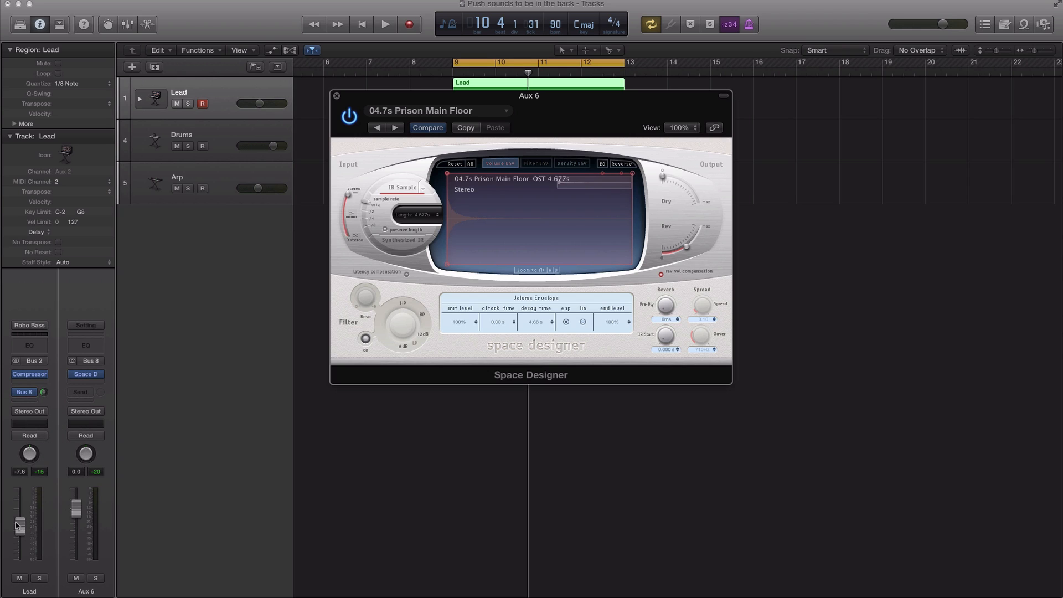
# Lower the Lead channel's volume fader all the way to -∞ and play the loop to check the reverb
pyautogui.moveTo(20, 526); pyautogui.dragTo(20, 561)
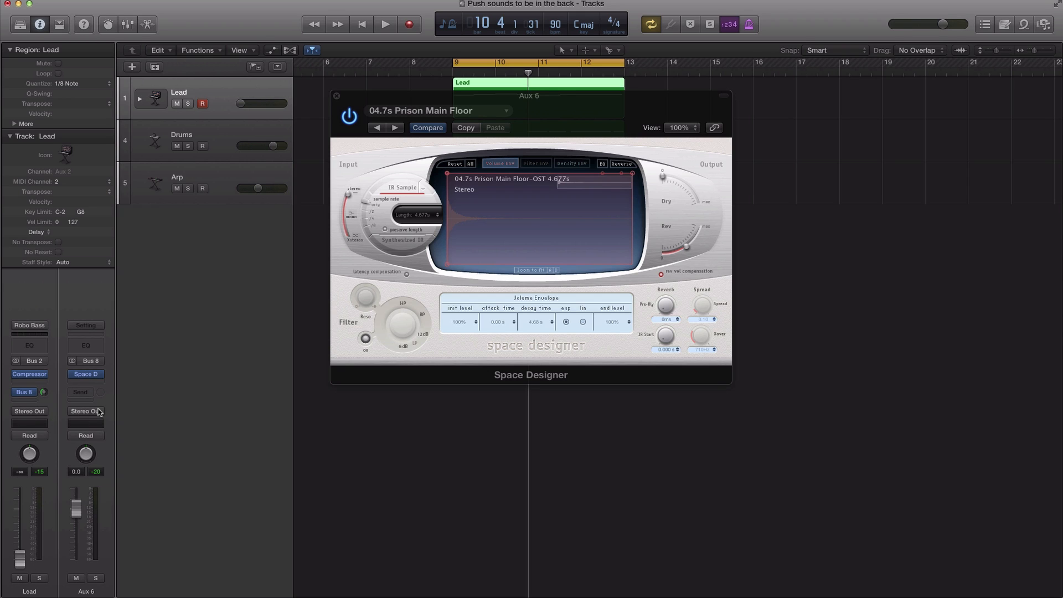
pyautogui.press('space')
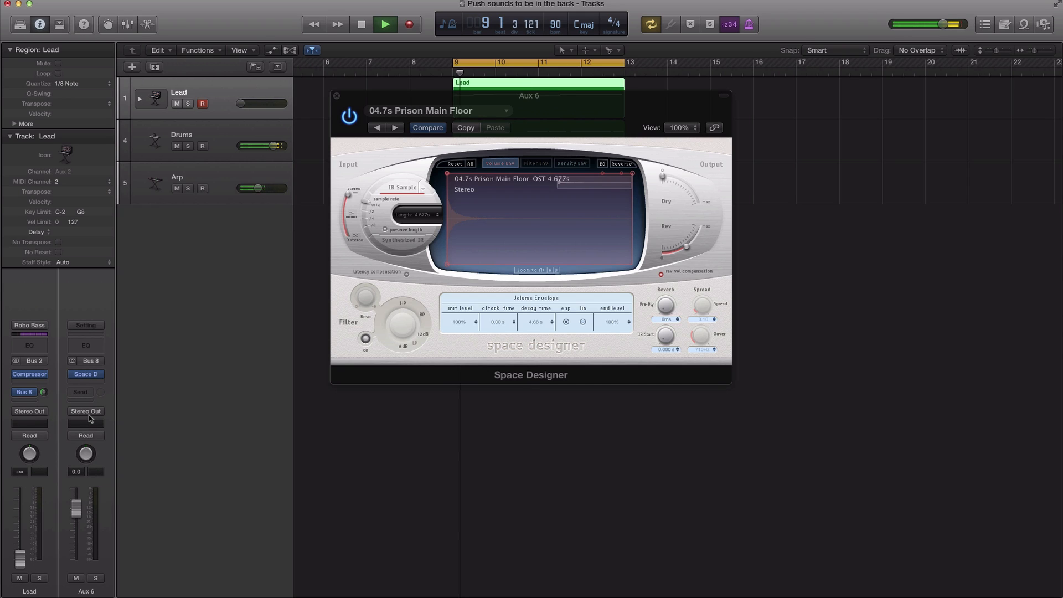
pyautogui.press('space')
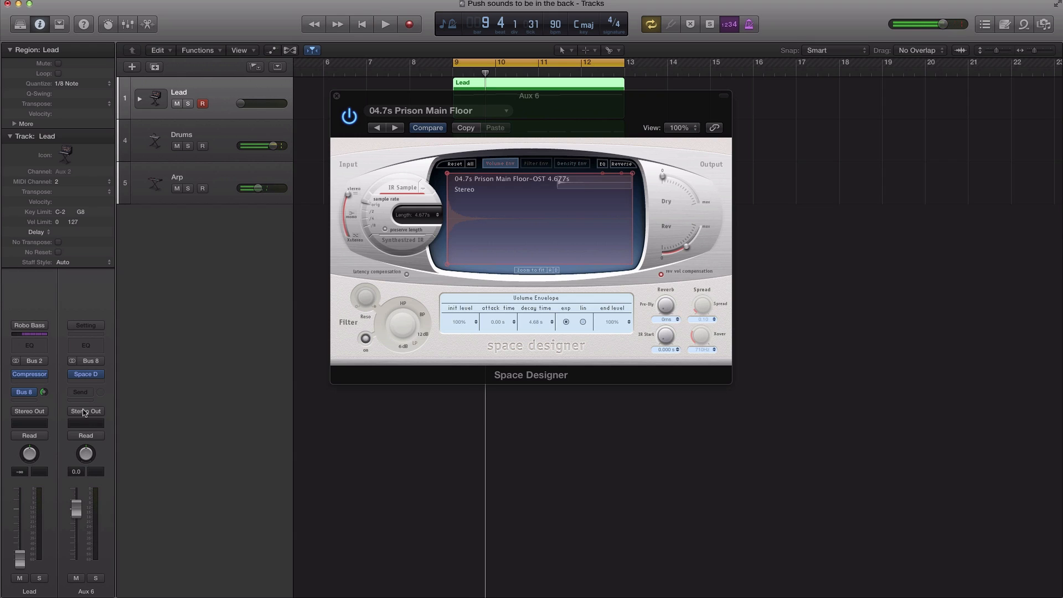
# Set the Lead channel's Bus 8 send to Pre Fader and audition the reverb-only signal in the loop
pyautogui.click(26, 392)
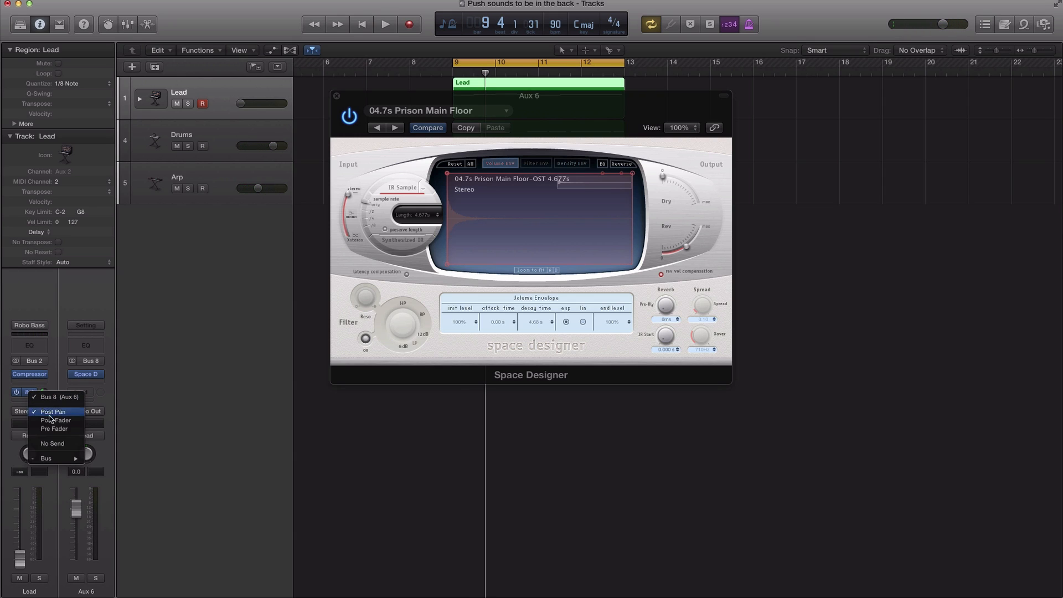
pyautogui.click(50, 430)
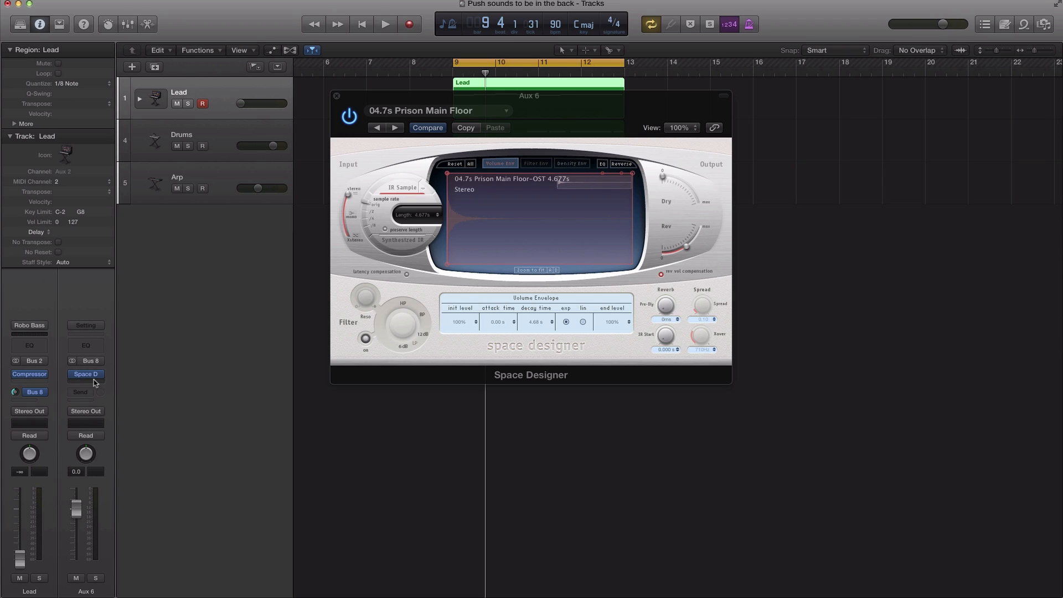
pyautogui.click(38, 394)
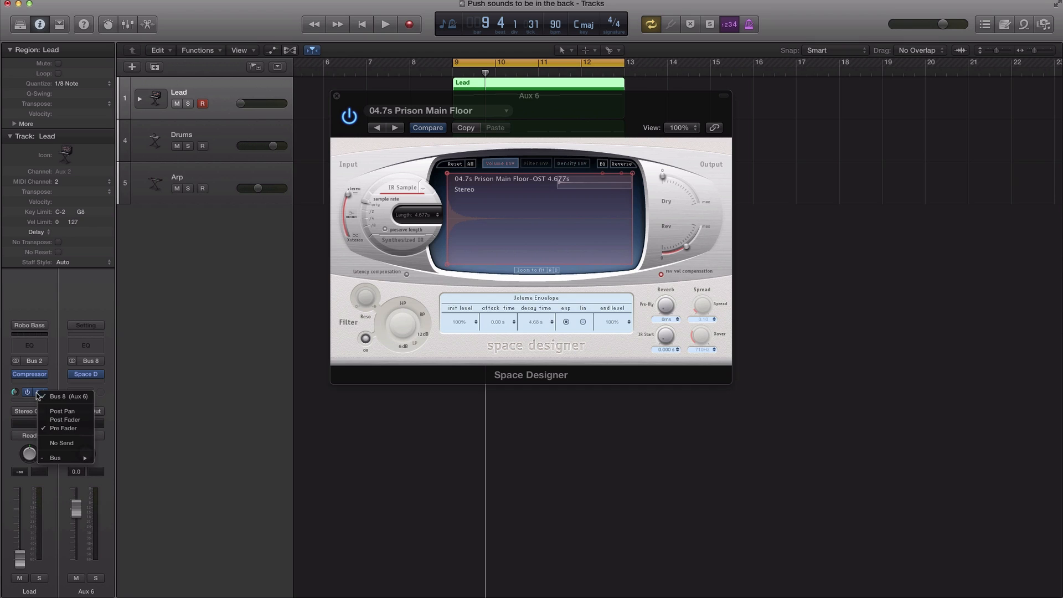
pyautogui.click(56, 430)
pyautogui.press('space')
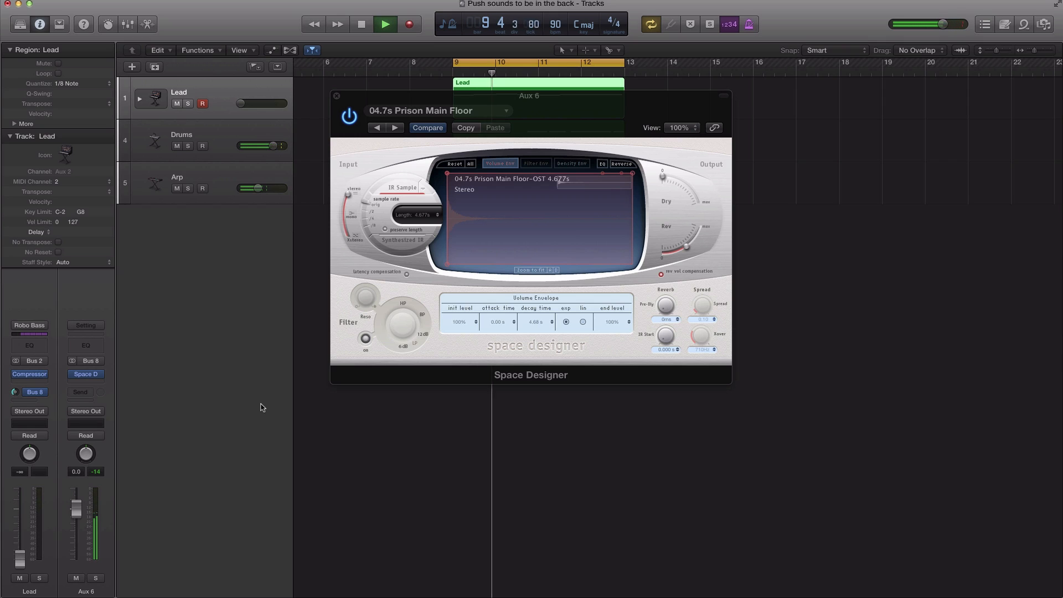
pyautogui.press('space')
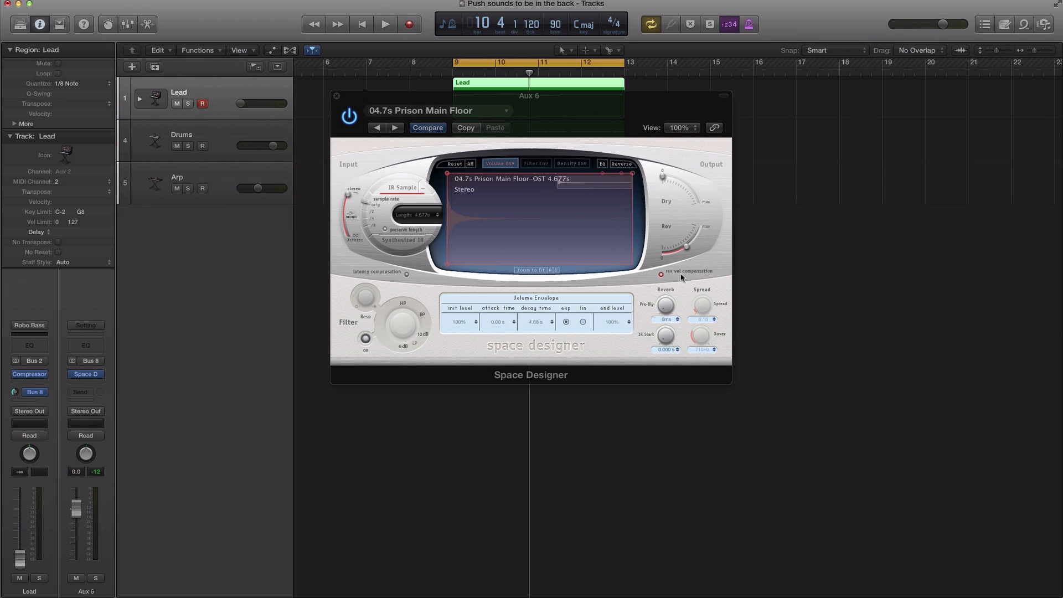
# Raise Space Designer's reverb output level and turn on its filter
pyautogui.moveTo(688, 250); pyautogui.dragTo(697, 244)
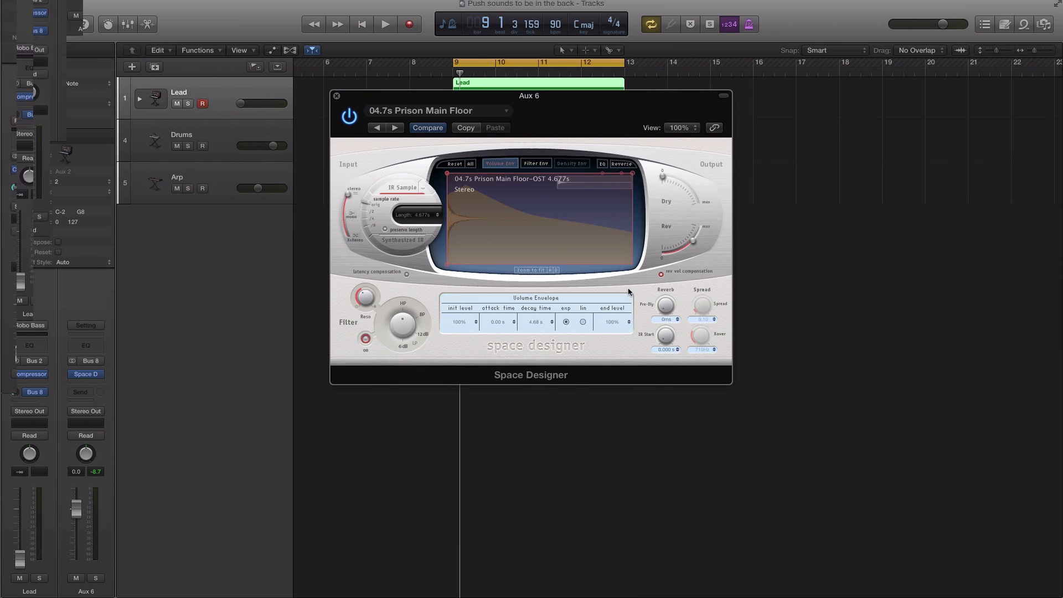
# Set the volume envelope's end level to 0%, bow its decay curve toward the upper end corner, and audition the result
pyautogui.moveTo(613, 322); pyautogui.dragTo(610, 367)
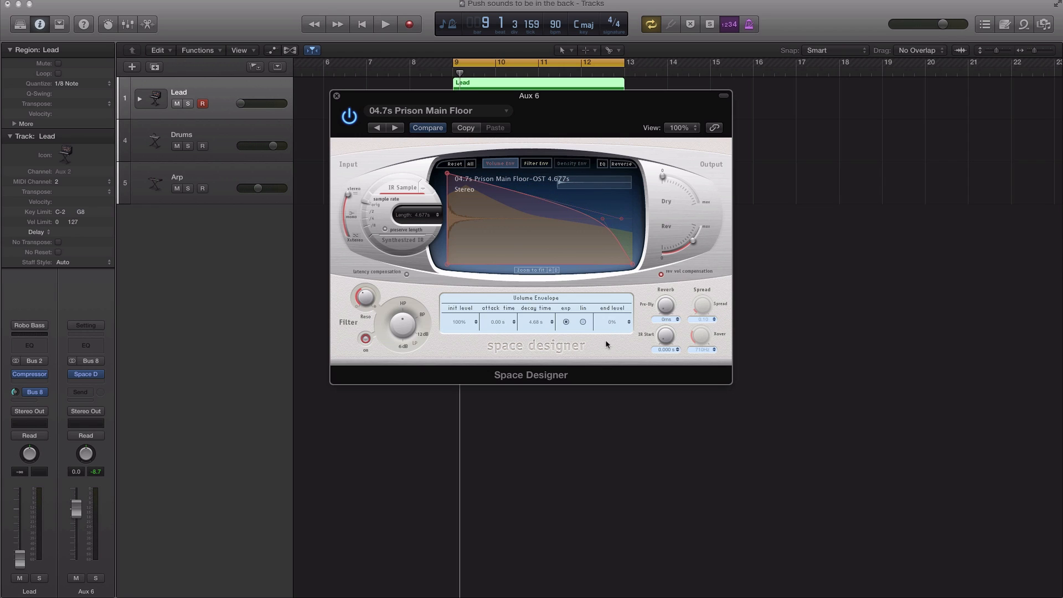
pyautogui.moveTo(622, 219); pyautogui.dragTo(641, 172)
pyautogui.moveTo(604, 219); pyautogui.dragTo(641, 167)
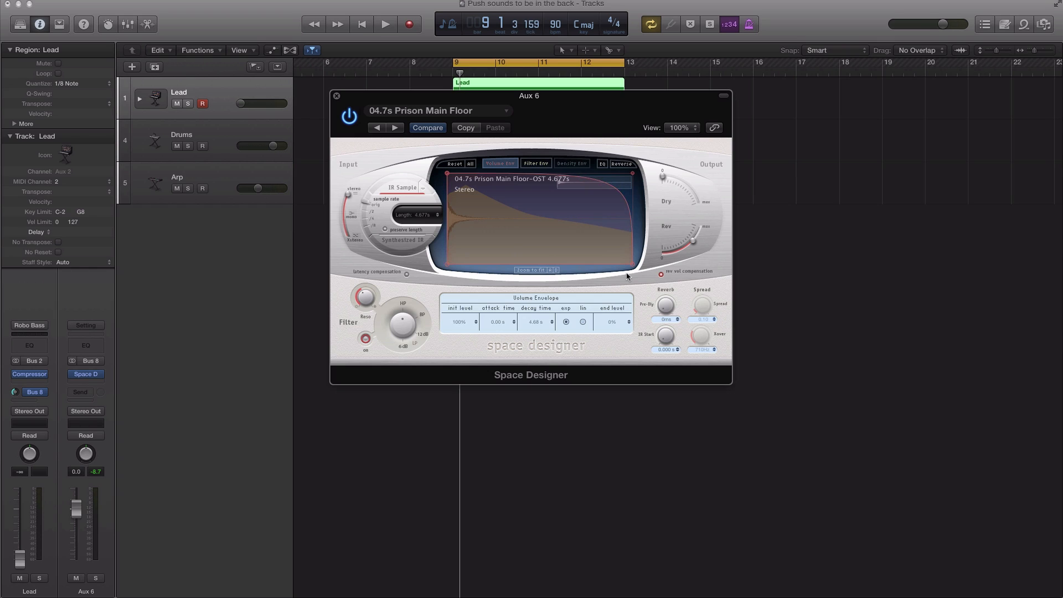
pyautogui.press('space')
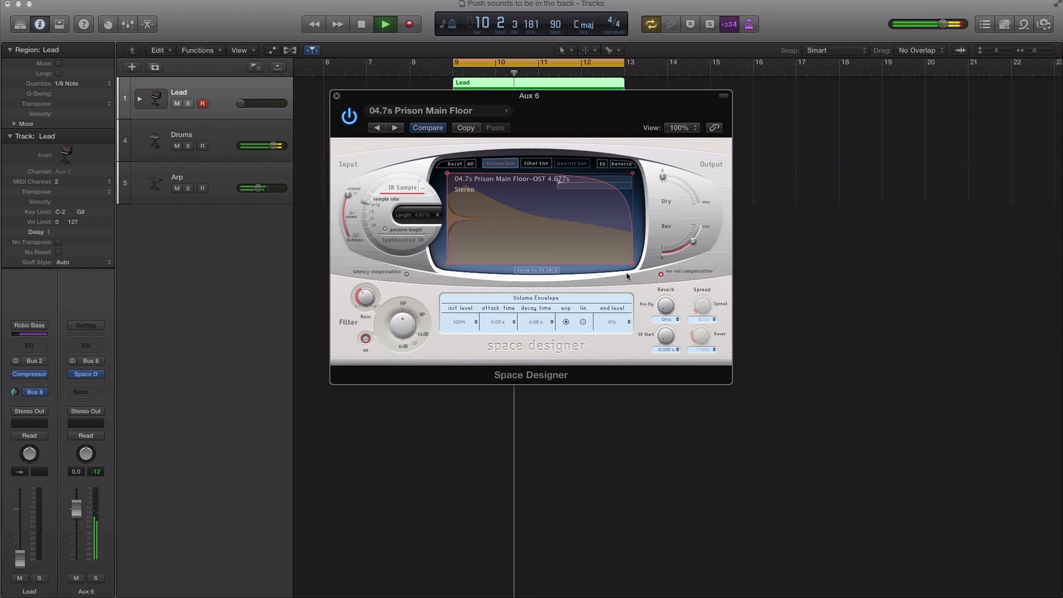
pyautogui.press('space')
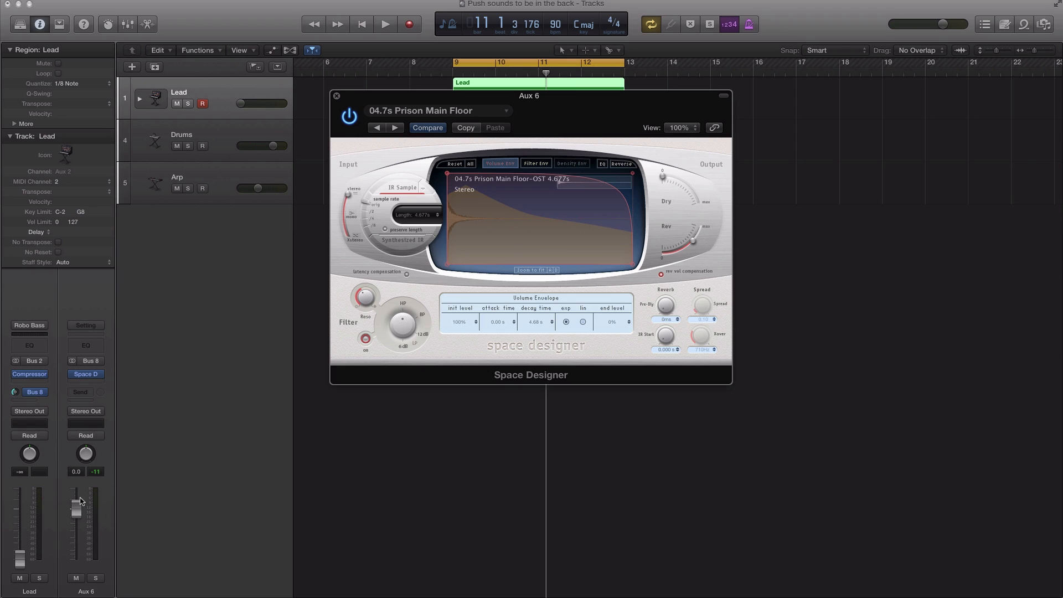
# Lower the Aux 6 channel's volume to -9.8 dB while auditioning the loop
pyautogui.moveTo(83, 509); pyautogui.dragTo(77, 544)
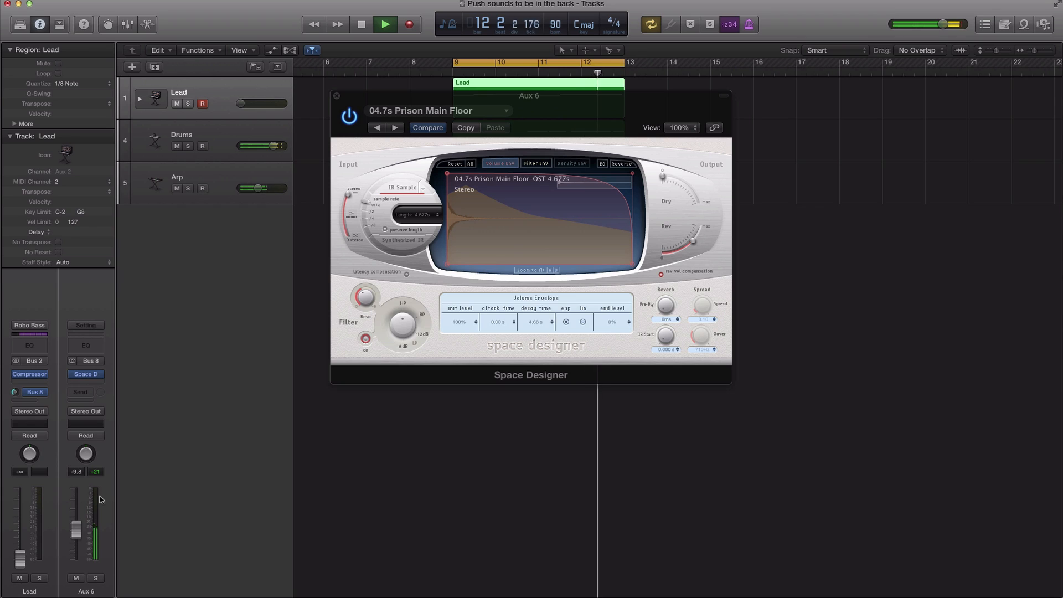
pyautogui.press('space')
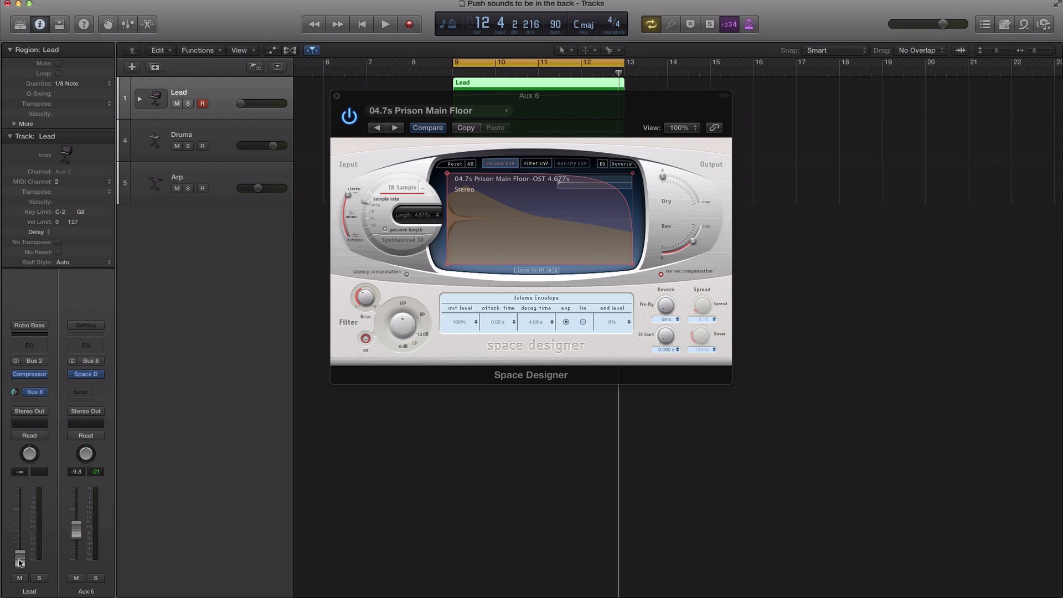
# Try blending in the Lead channel's direct signal, return its fader to -∞, and play the loop
pyautogui.moveTo(20, 564)
pyautogui.mouseDown()
pyautogui.moveTo(26, 518)
pyautogui.moveTo(26, 559)
pyautogui.mouseUp()
pyautogui.press('space')
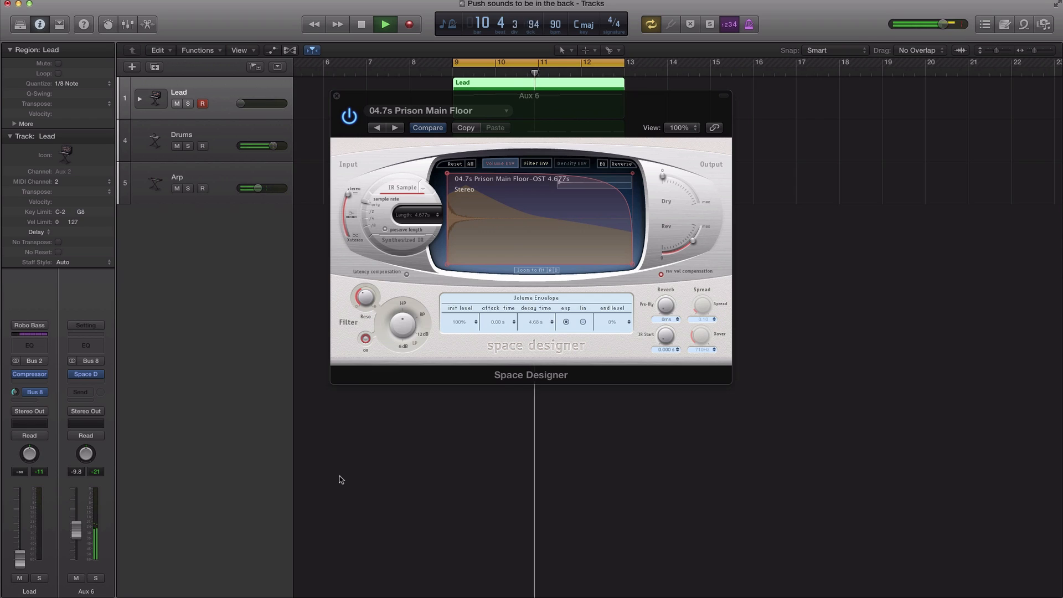
pyautogui.press('space')
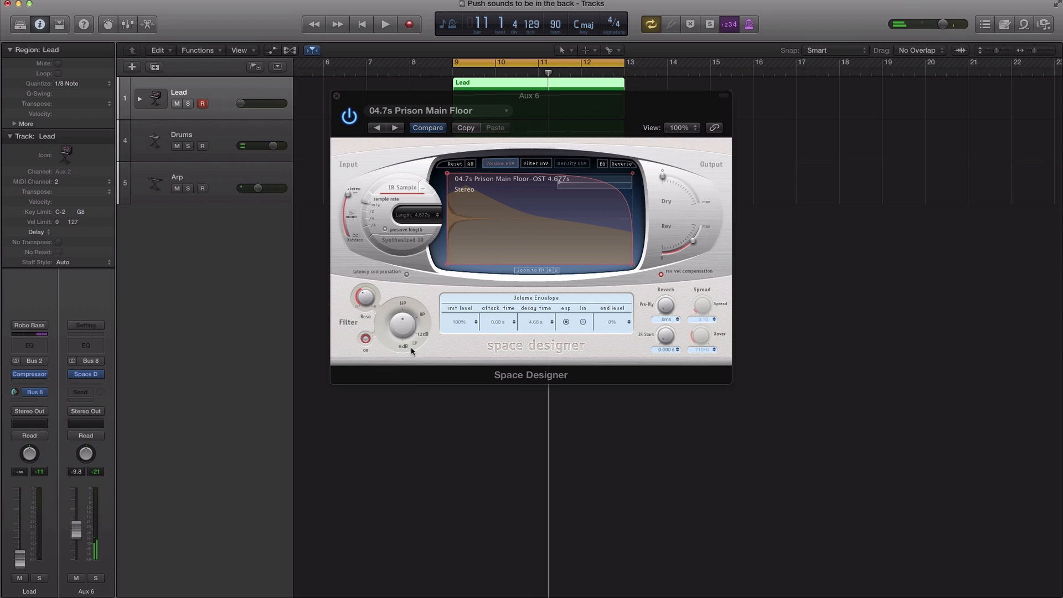